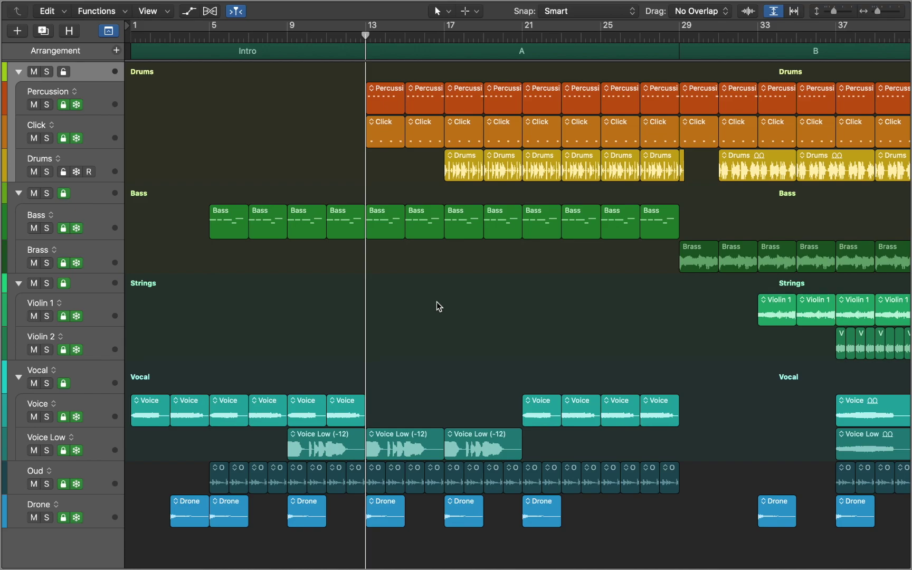
- Copy the first Drums region to bar 11 and solo the Drums track
click(463, 167)
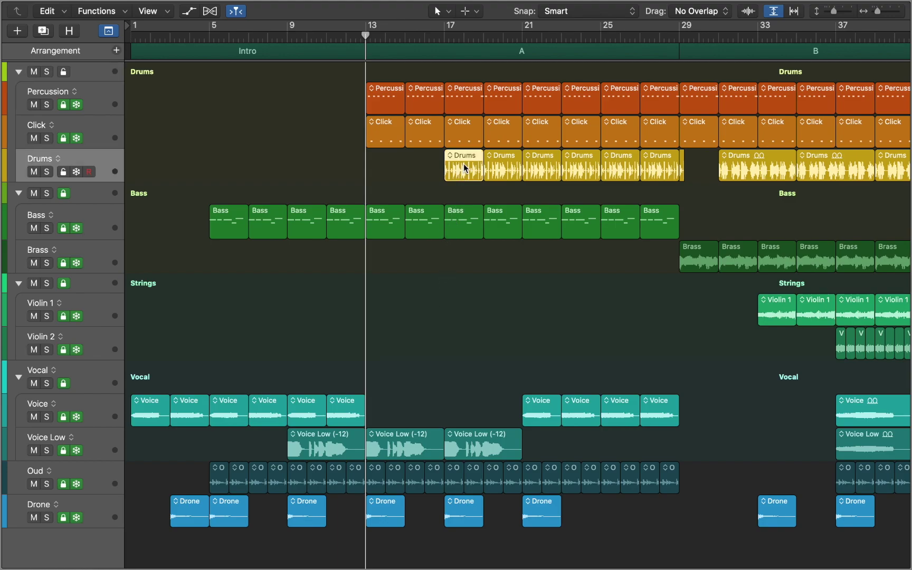
drag(463, 168, 349, 176)
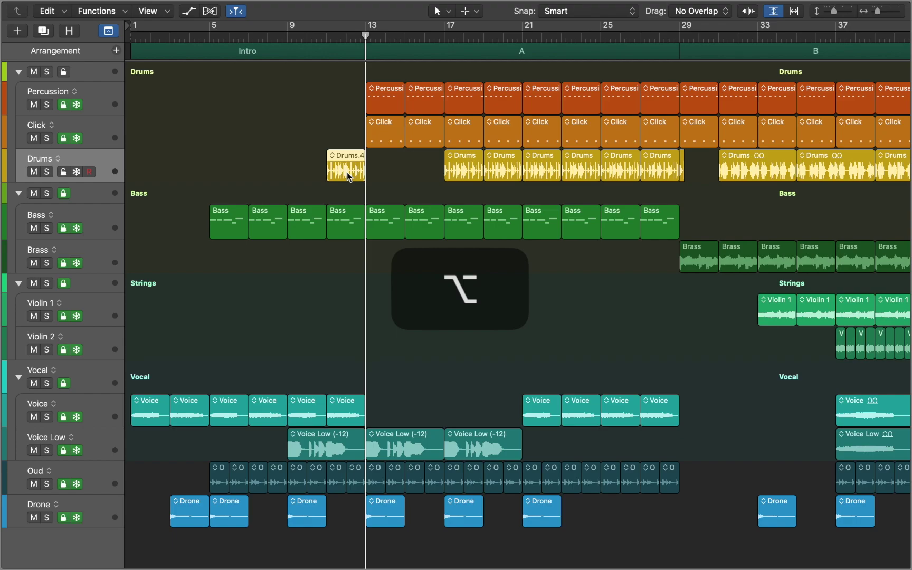
key(s)
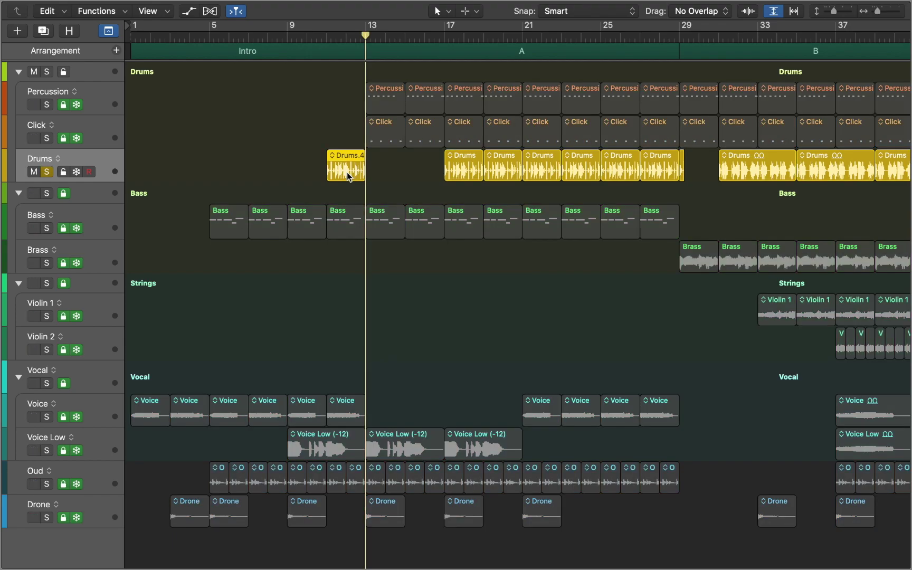
- Convert the Drums region into a new sampler track, Drums.exs_9
key(ctrl+e)
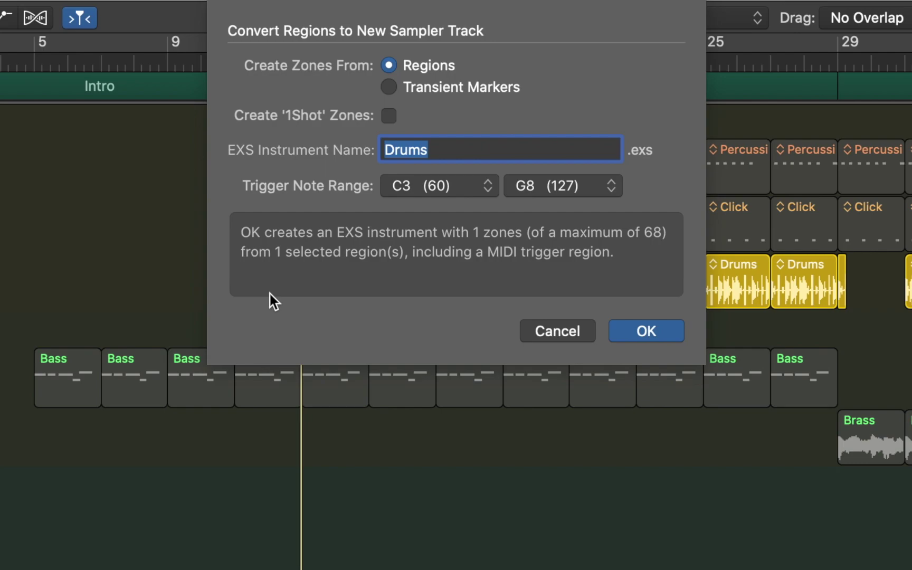
key(Return)
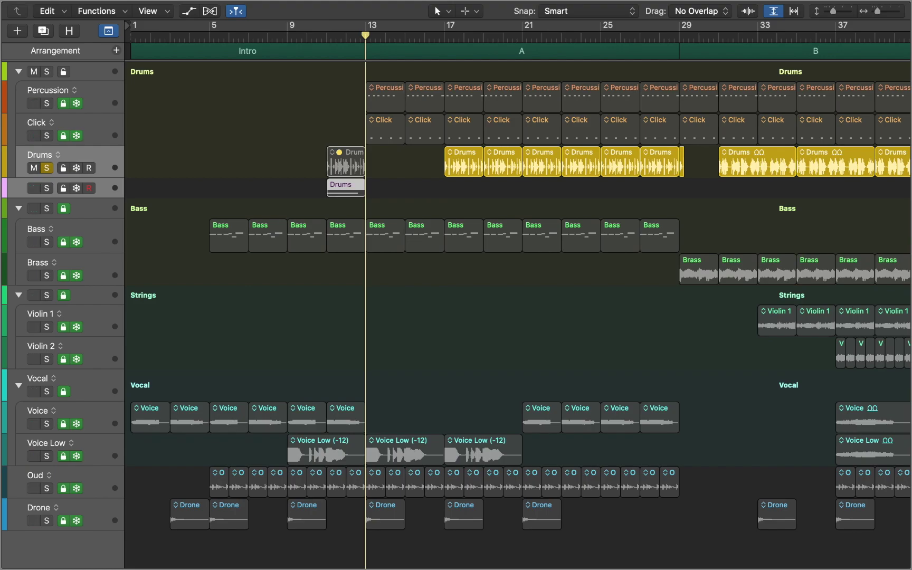
key(i)
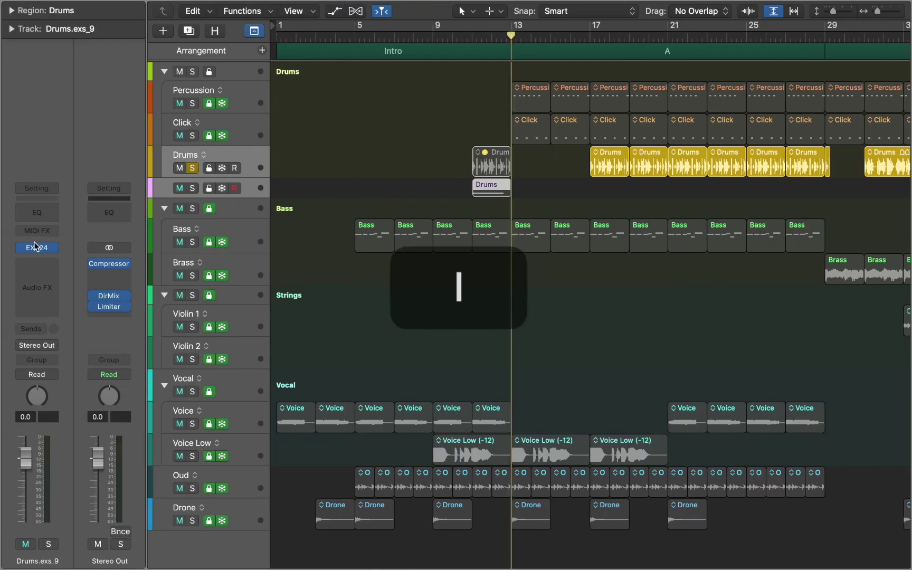
- Open the EXS24 Instrument Editor for Drums.exs_9, showing zone Drums.4 on C3
click(36, 247)
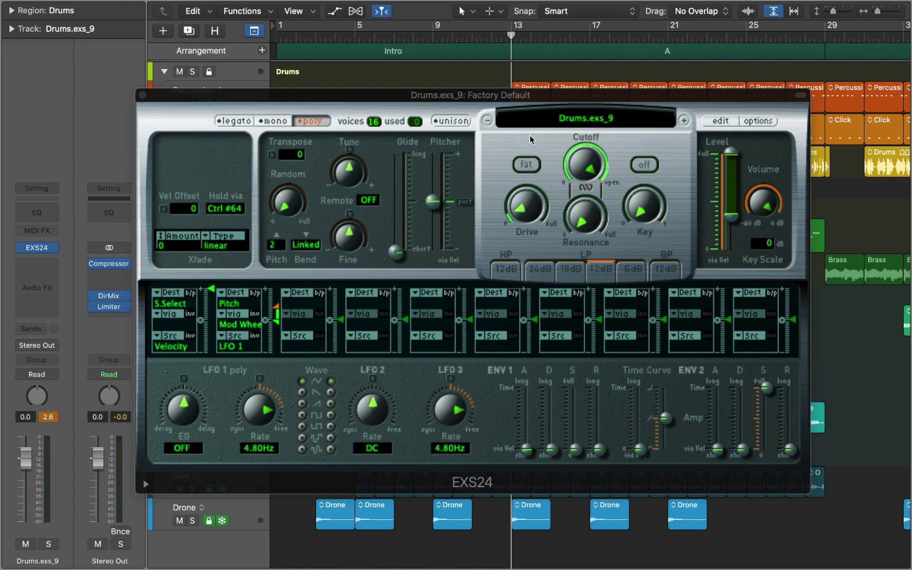
click(725, 115)
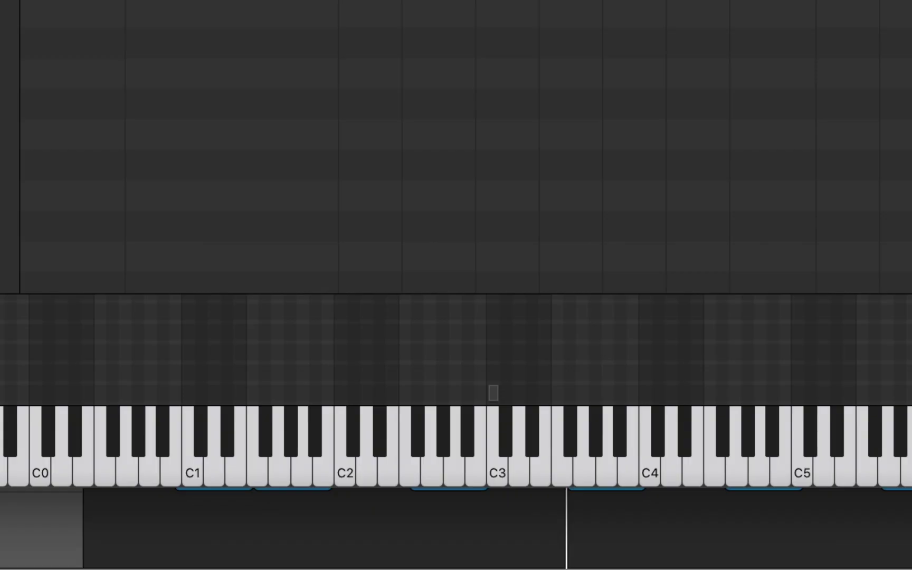
- Set the Drums.4 zone's high key to C4 and its root key to F3
click(494, 392)
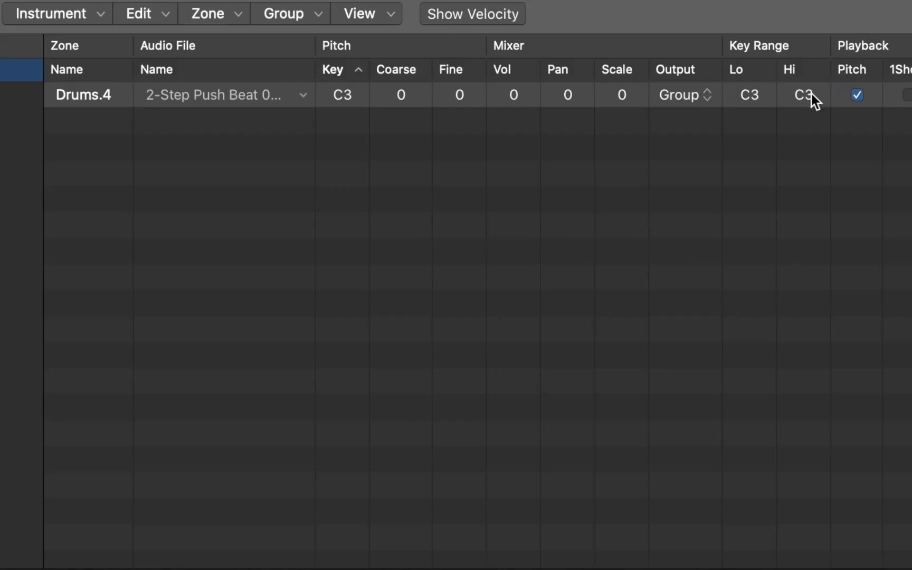
double_click(811, 93)
text(C4)
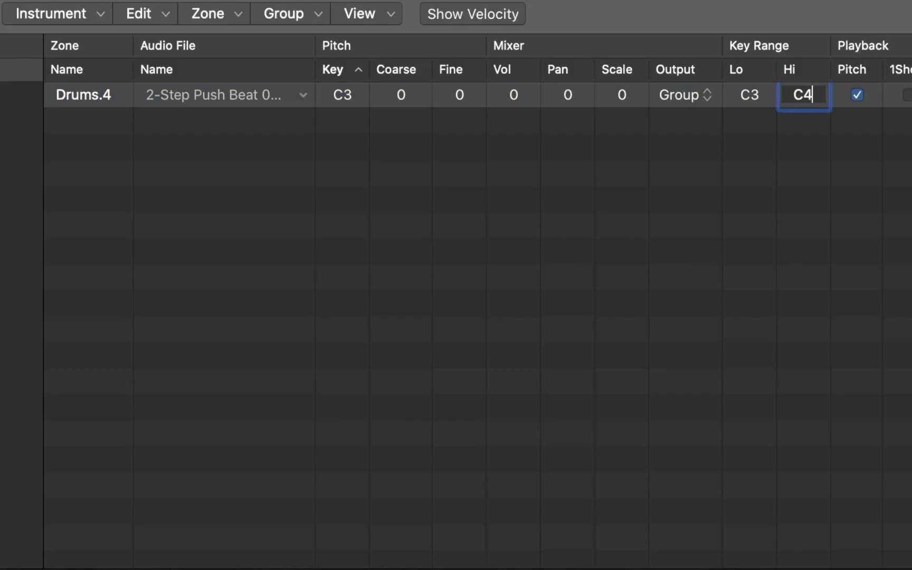
key(Return)
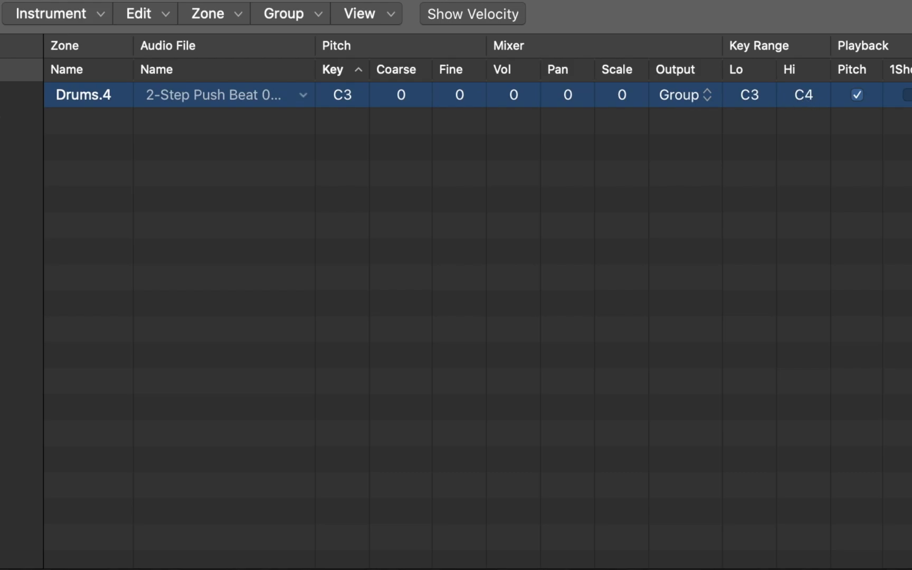
double_click(339, 92)
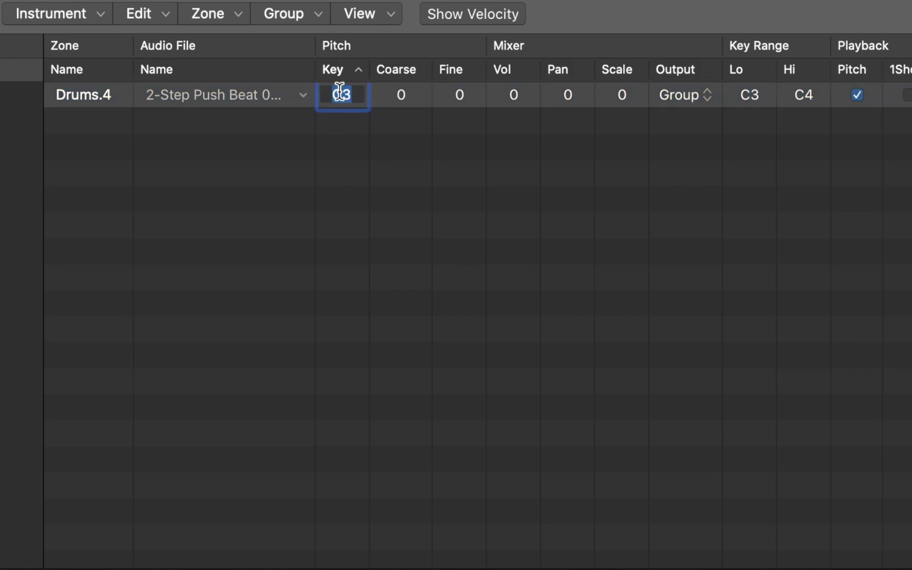
text(F3)
key(Return)
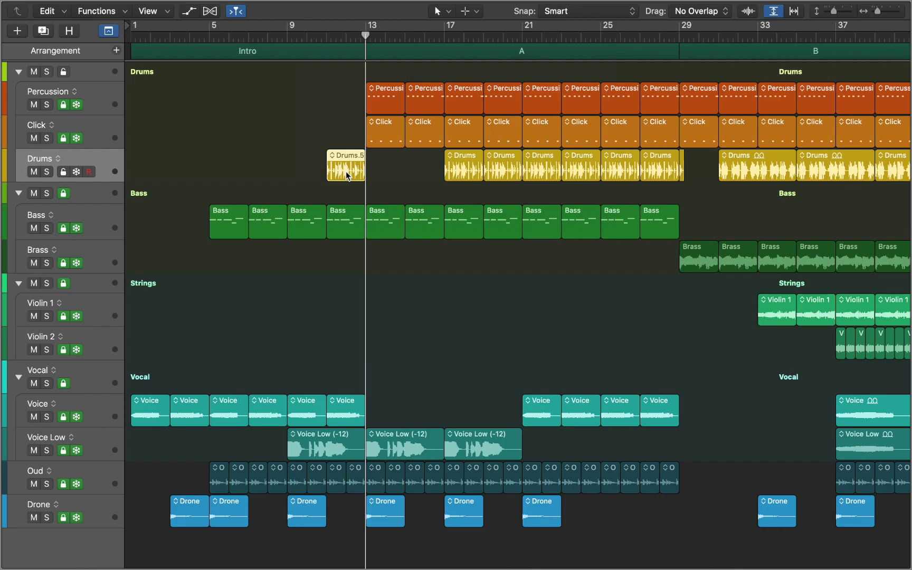
- Convert Drums.5 into sampler track Drums.exs_12 with 36 zones from transient markers
key(ctrl+e)
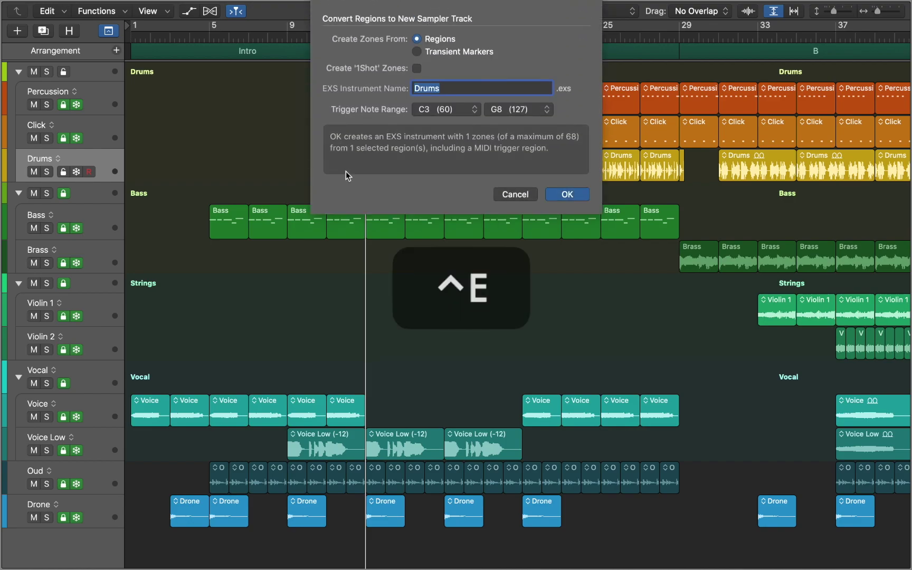
click(417, 52)
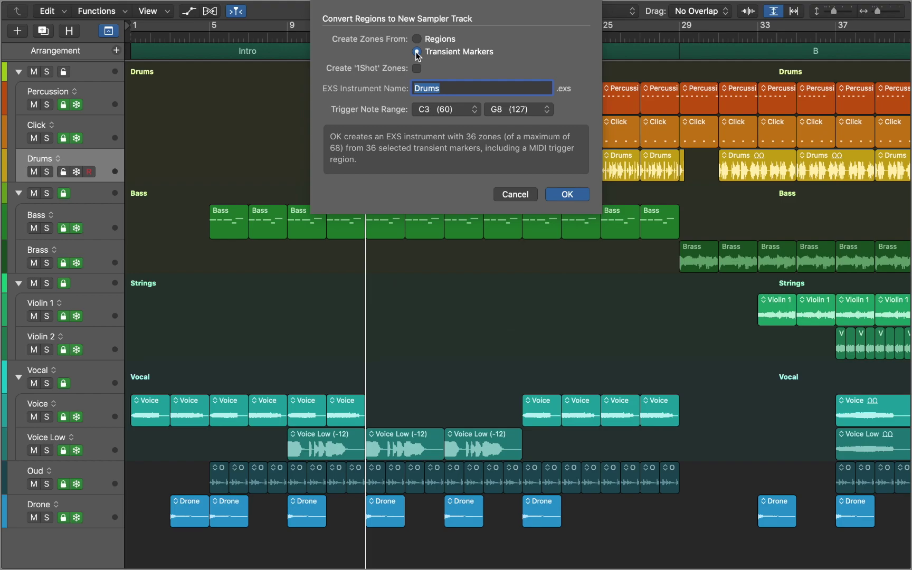
key(Return)
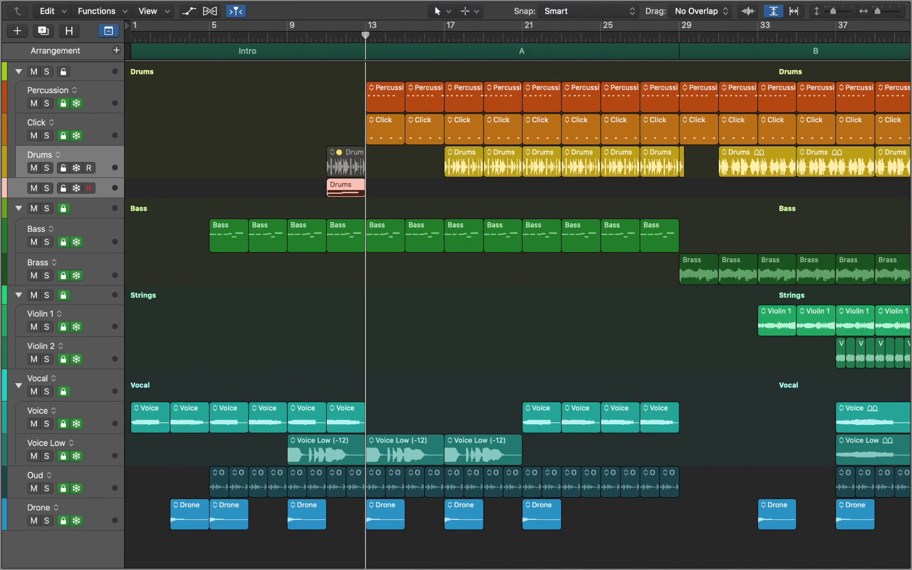
key(i)
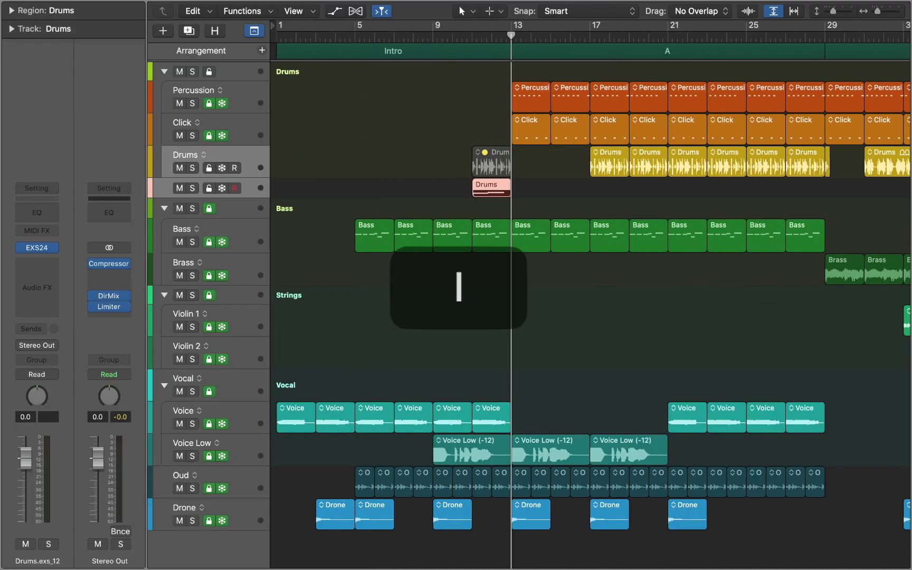
- Open Drums.exs_12's zone editor and load a zone's audio file, 2-Step Push Beat 01.caf
click(32, 250)
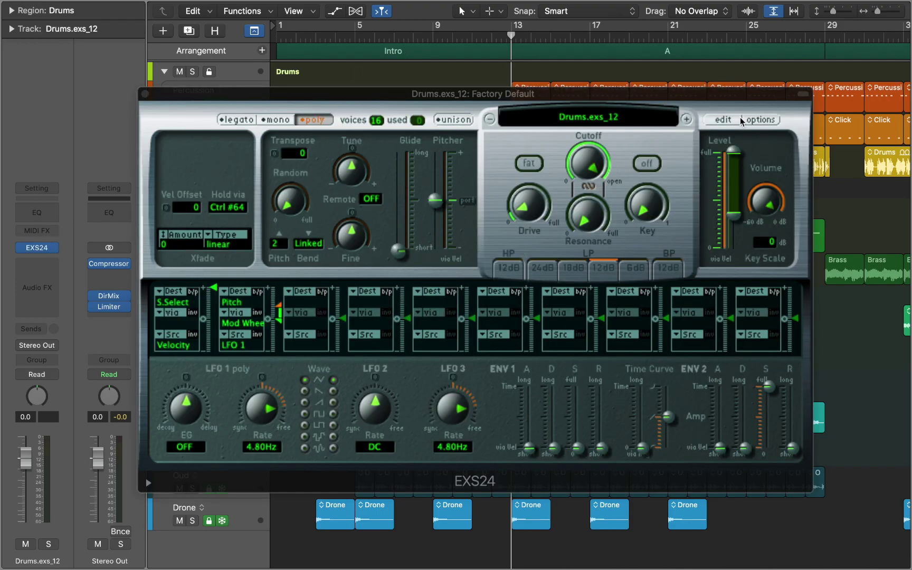
click(741, 117)
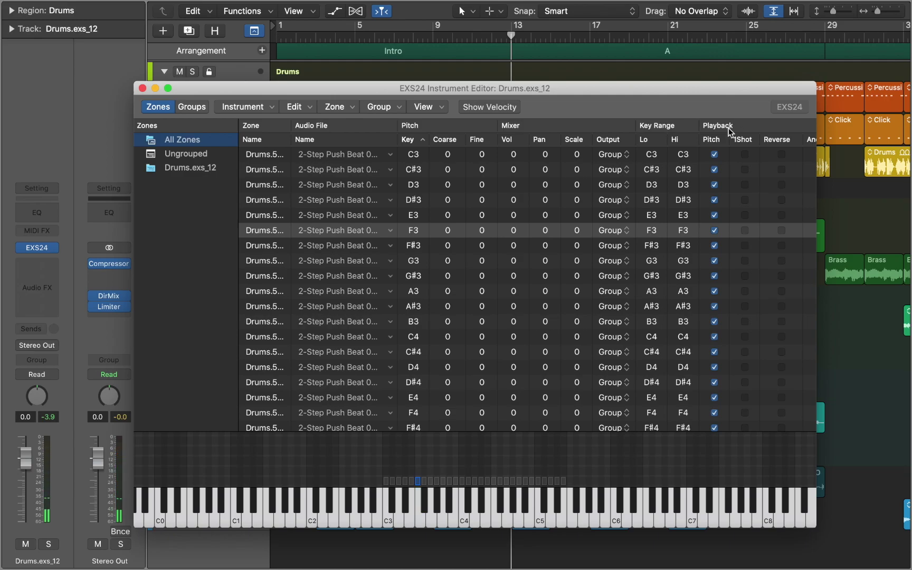
click(418, 483)
double_click(418, 483)
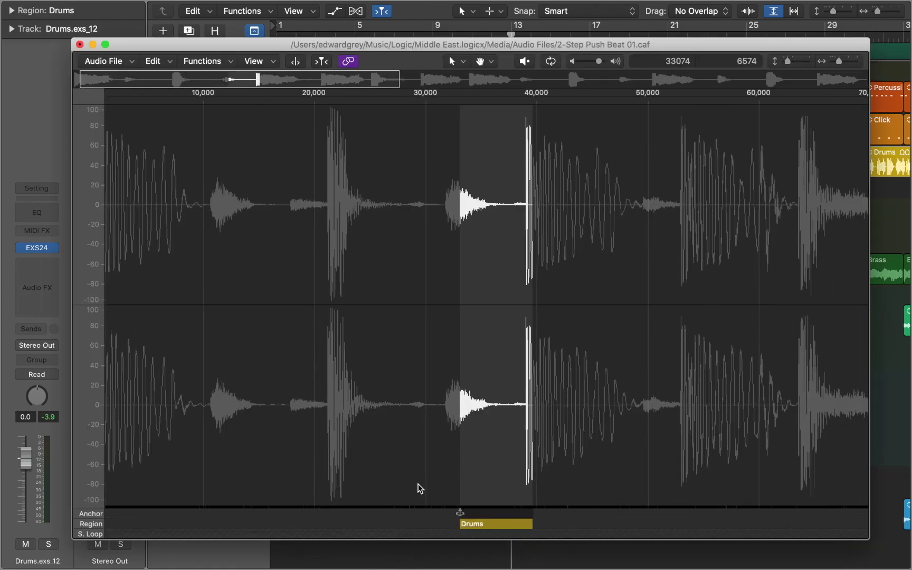
- Trim the zone's sample by moving its end and start points earlier
drag(531, 517, 519, 517)
drag(459, 519, 443, 523)
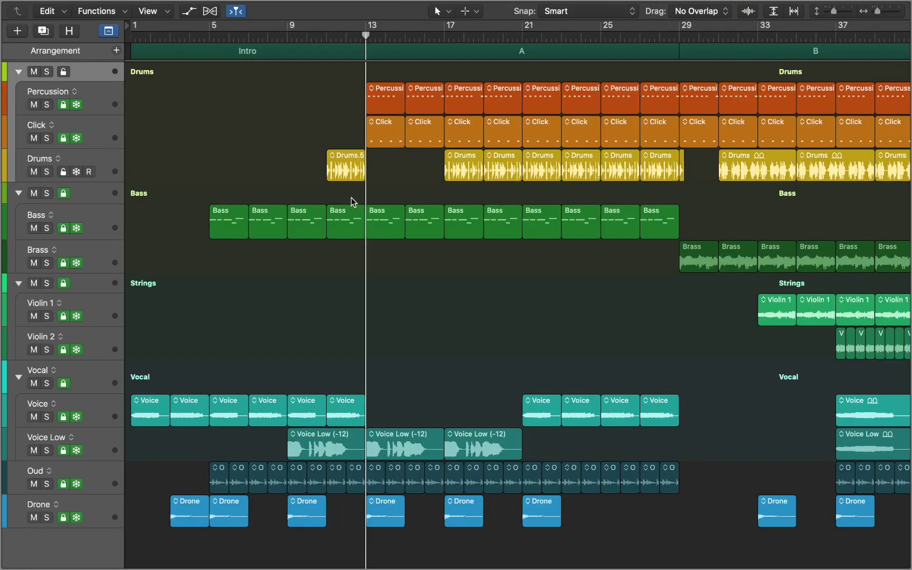
- Zoom to Drums.5 and cut it with the Scissors tool at each drum hit
click(346, 161)
key(z)
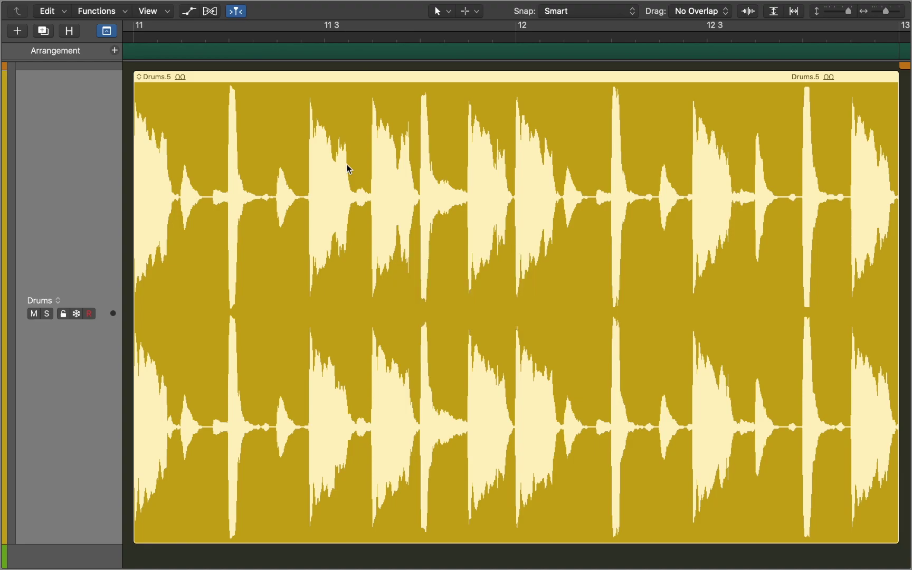
key(t)
click(182, 190)
click(212, 198)
click(229, 200)
click(262, 204)
- Delete the long leftover part of the loop and the short slice between hits
key(t)
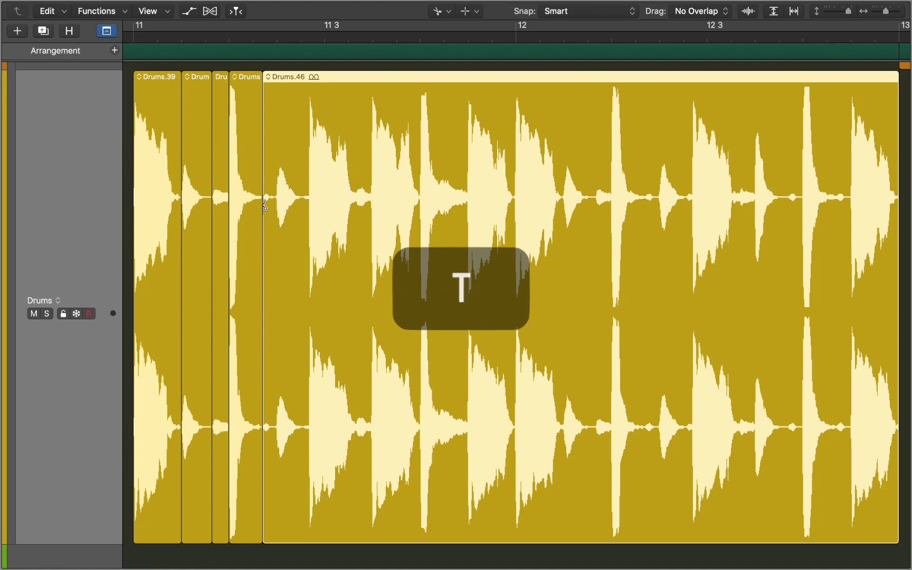
click(357, 196)
click(357, 195)
click(219, 187)
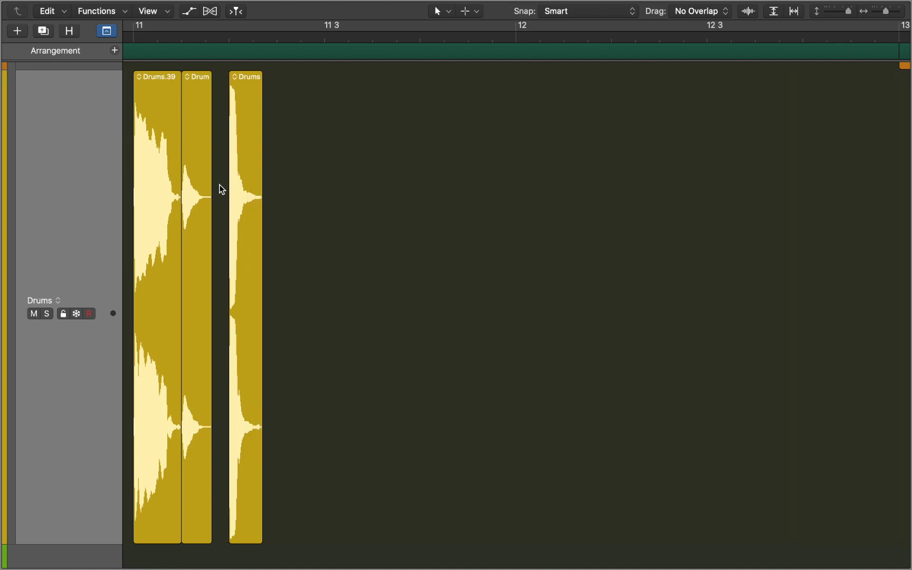
- Name the three slices BD, HH and Snare, then select them all for sampler conversion
click(157, 84)
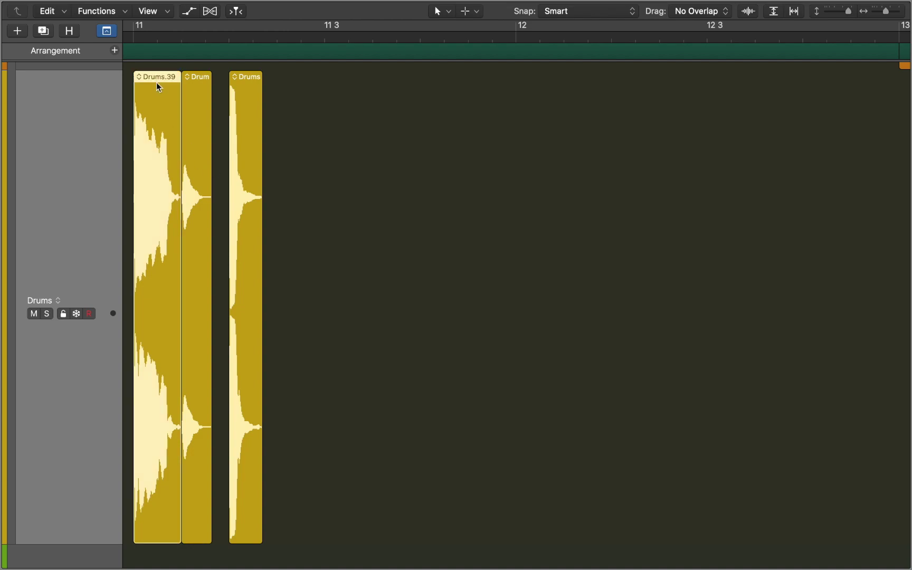
key(shift+n)
text(BD)
key(Return)
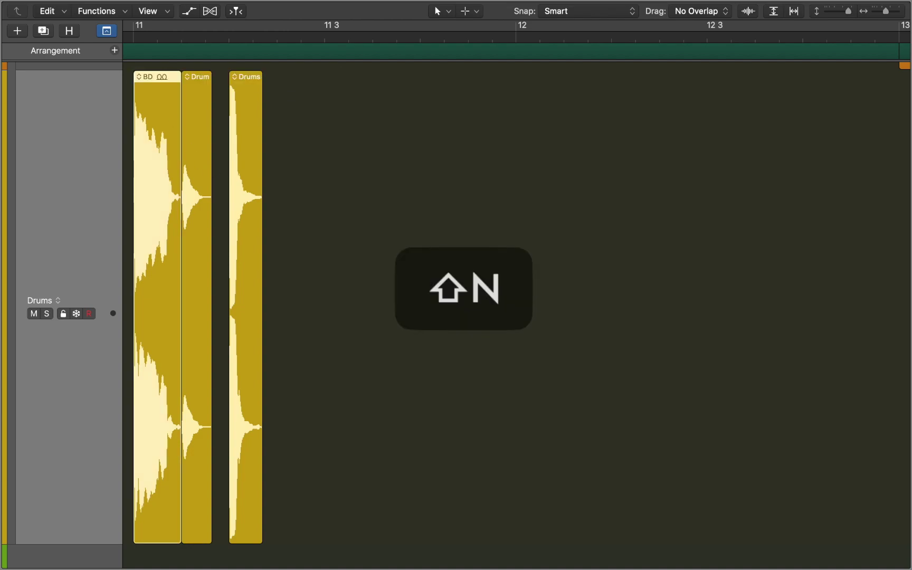
click(194, 89)
key(shift+n)
text(HH)
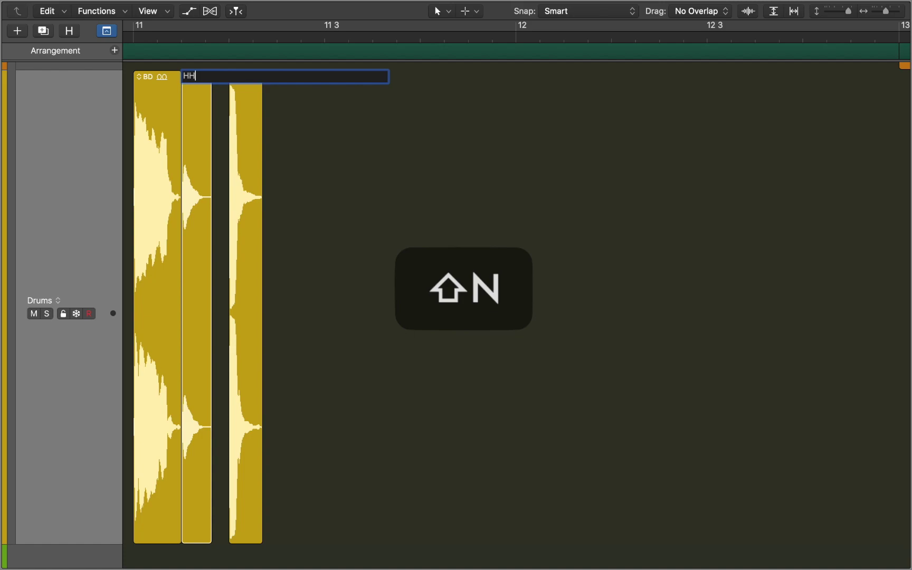
key(Return)
click(243, 106)
key(shift+n)
text(Snare)
key(Return)
drag(330, 133, 151, 167)
key(ctrl+e)
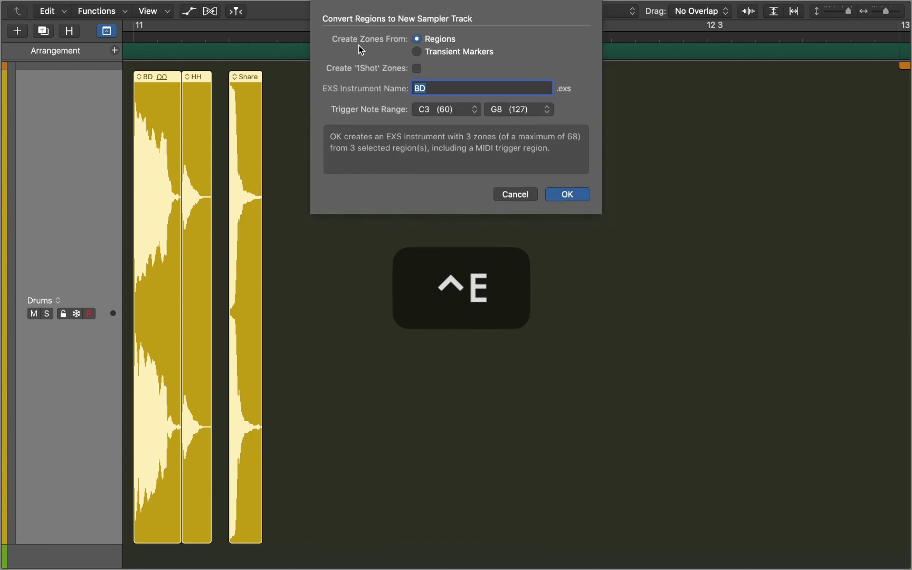
- Create the BD sampler track and open its EXS24 editor with zones BD, HH and Snare
click(566, 195)
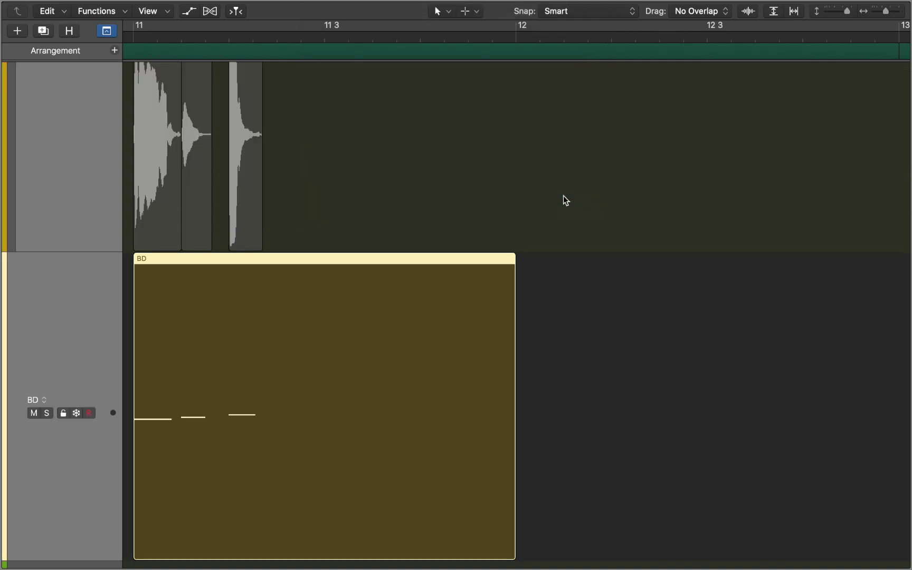
key(i)
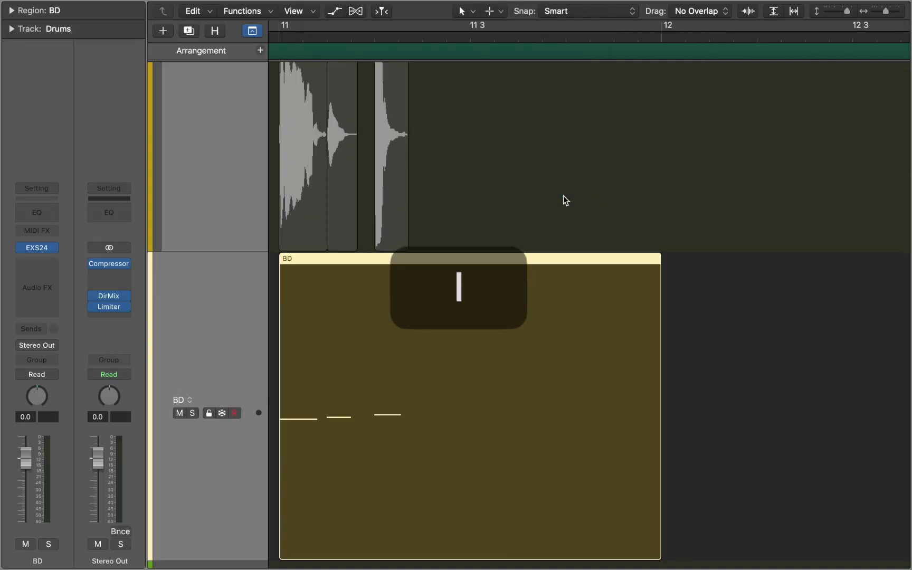
click(36, 249)
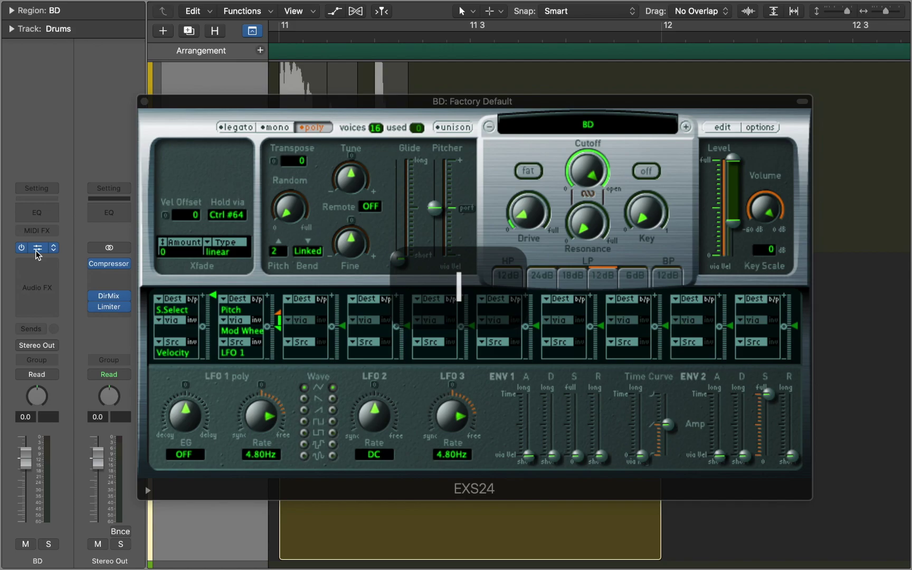
click(707, 132)
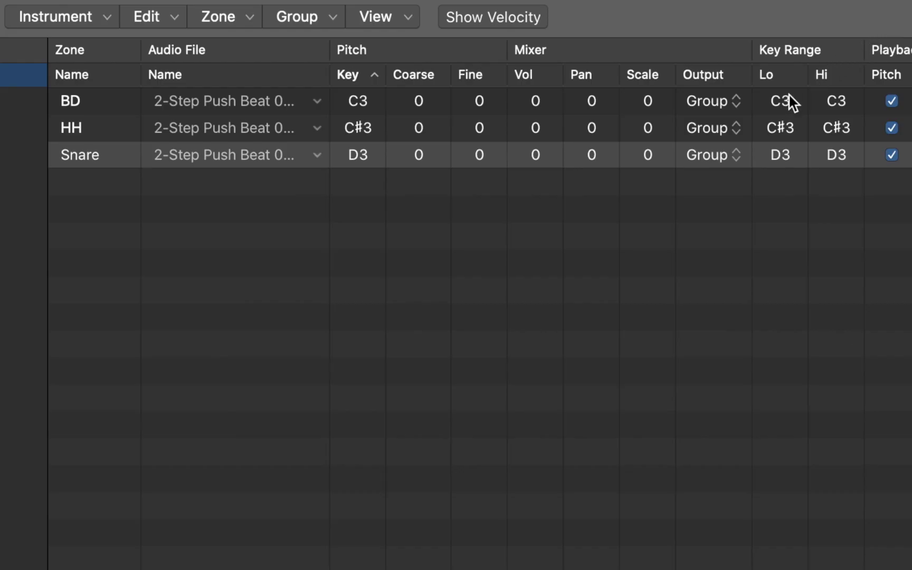
- Set the BD zone's key range to C1–B1 and HH's to C2–B2
double_click(656, 156)
text(C1)
key(Return)
double_click(839, 102)
text(B1)
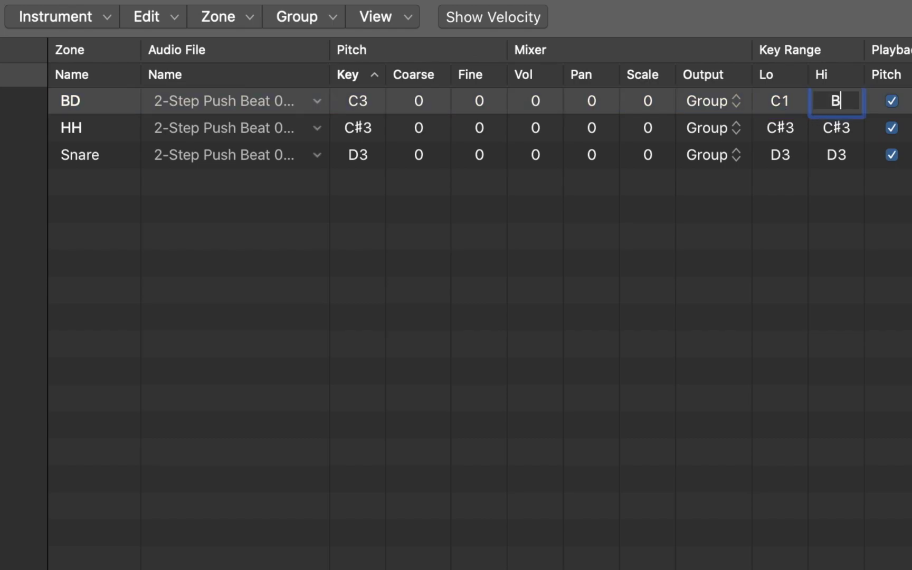
key(Return)
double_click(787, 128)
text(C2)
key(Return)
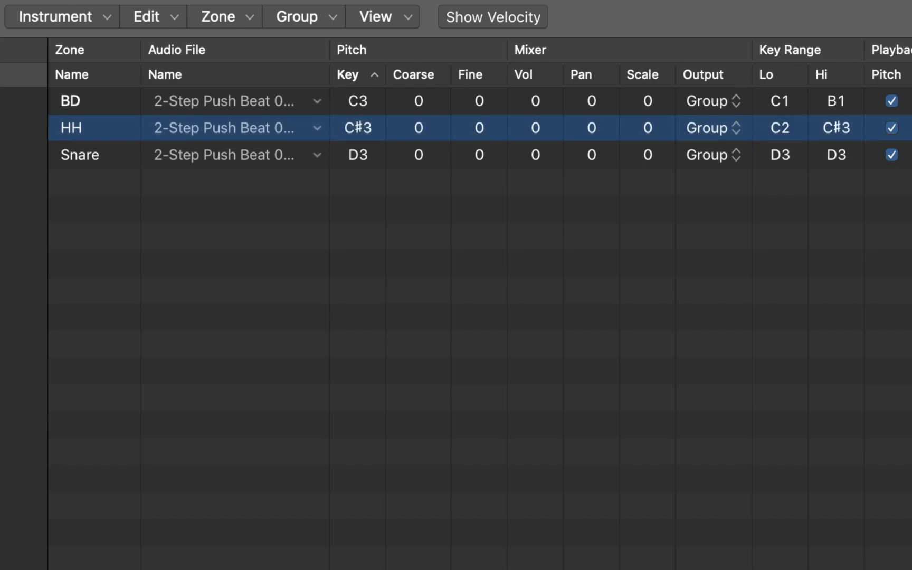
double_click(830, 126)
text(B2)
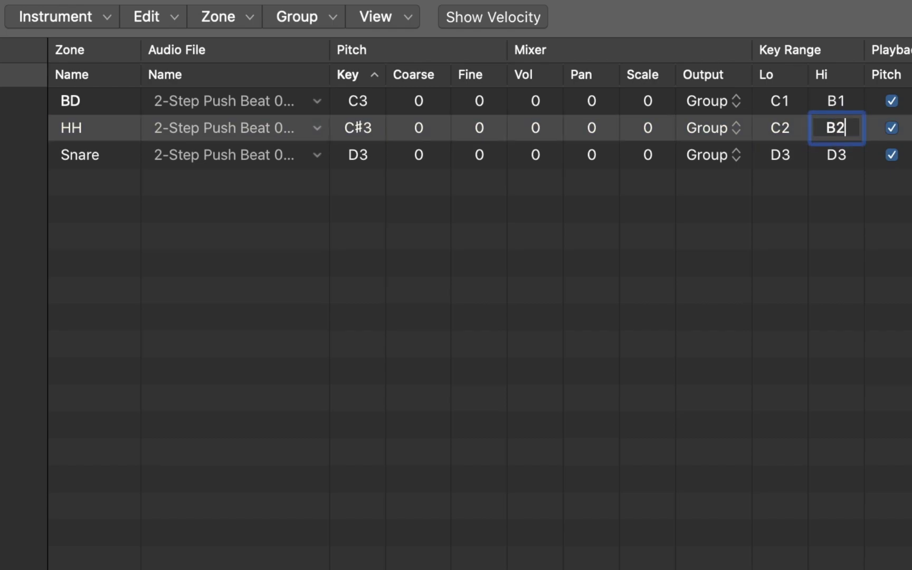
- Set the Snare zone's key range to C3–B3
double_click(788, 155)
text(C3)
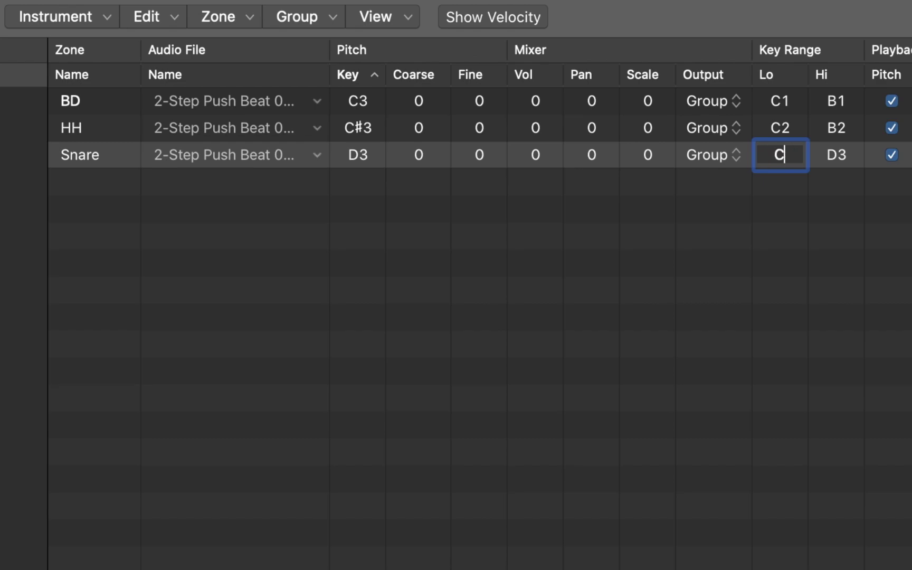
double_click(825, 158)
text(B3)
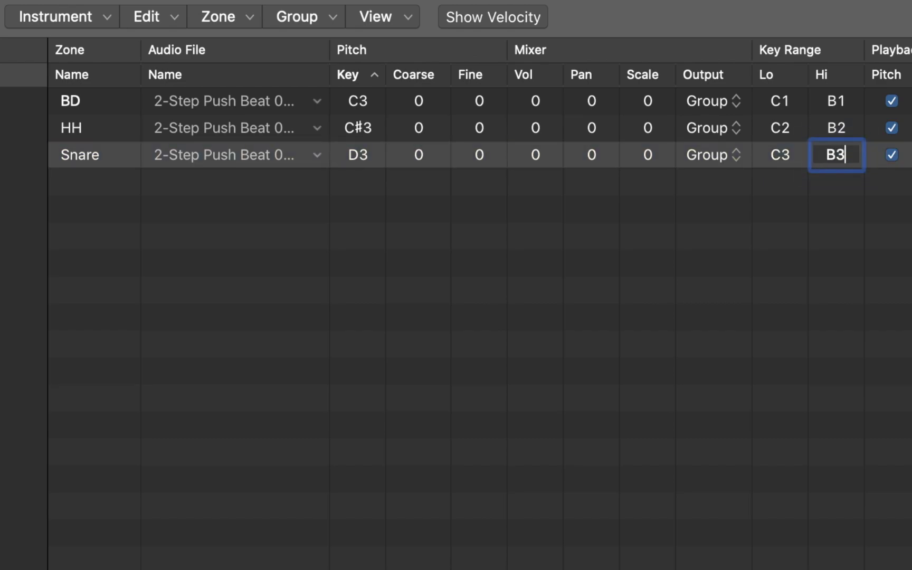
key(Return)
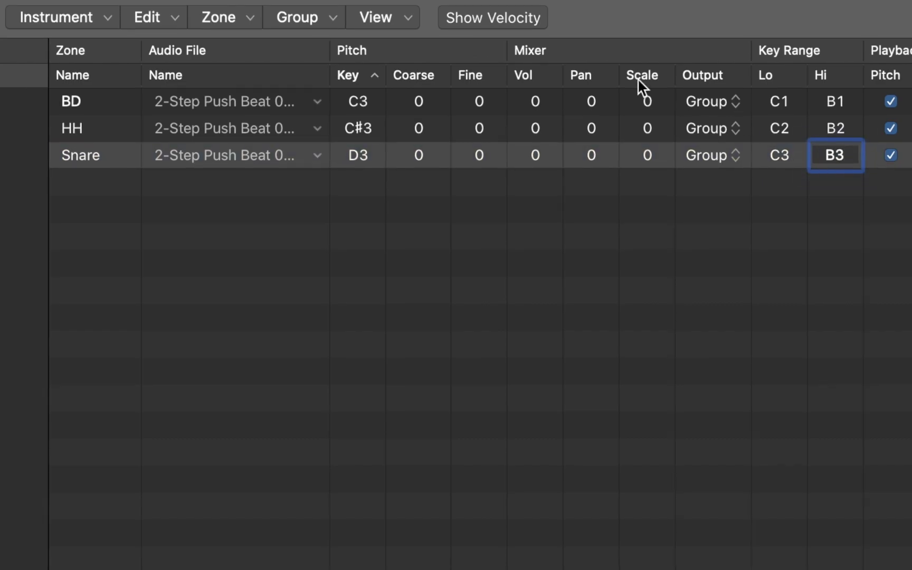
- Set root keys F1, F2 and F3 for BD, HH and Snare
double_click(365, 102)
text(F1)
double_click(361, 128)
text(F2)
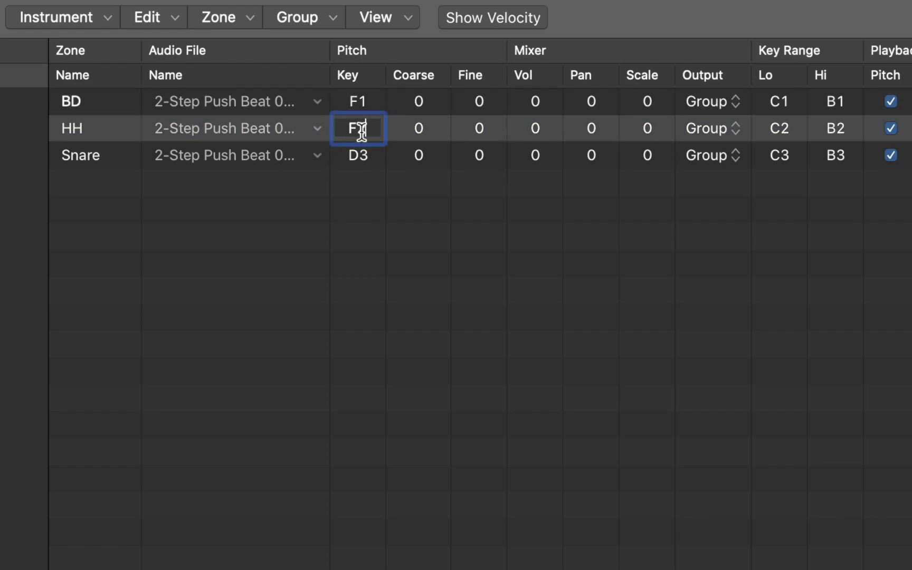
double_click(360, 158)
text(F3)
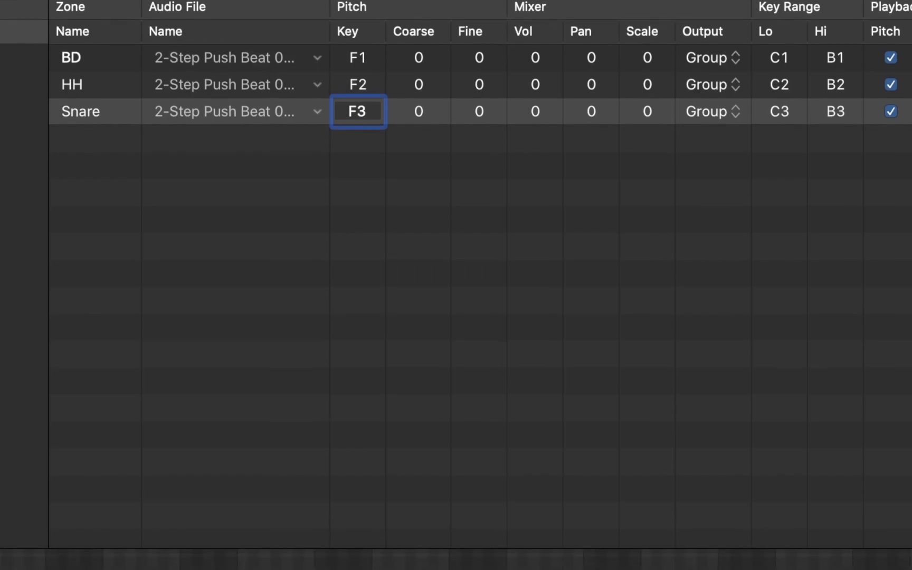
key(Return)
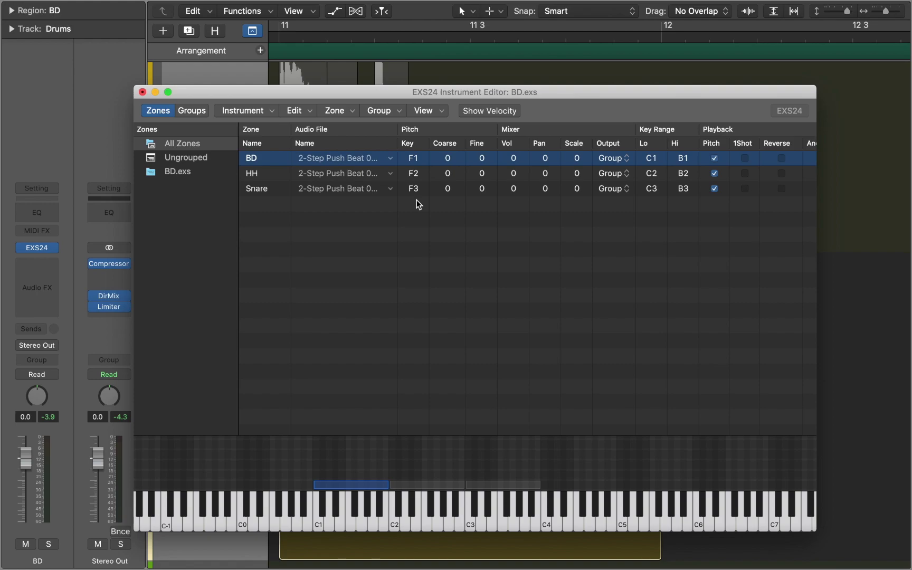
- Close the instrument editor, saving the zone changes to BD.exs
click(142, 92)
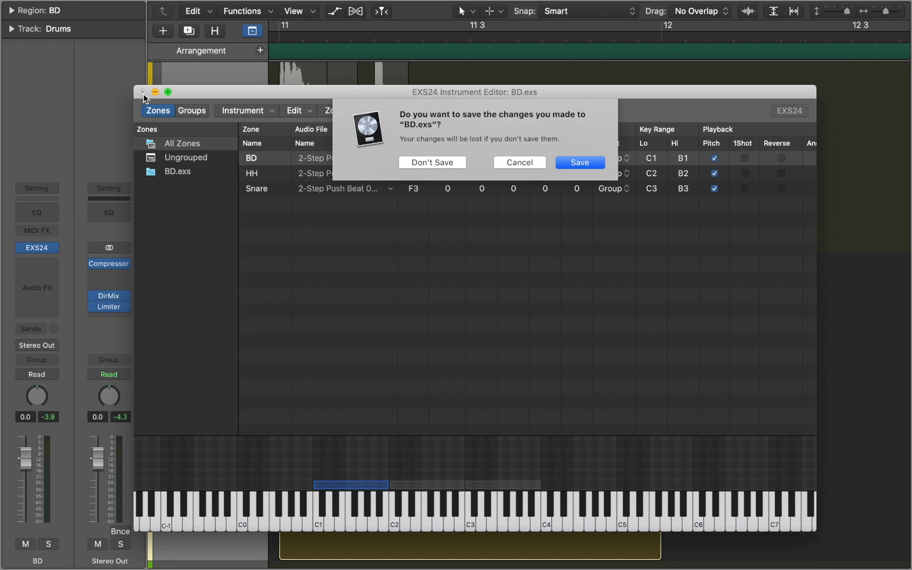
click(570, 164)
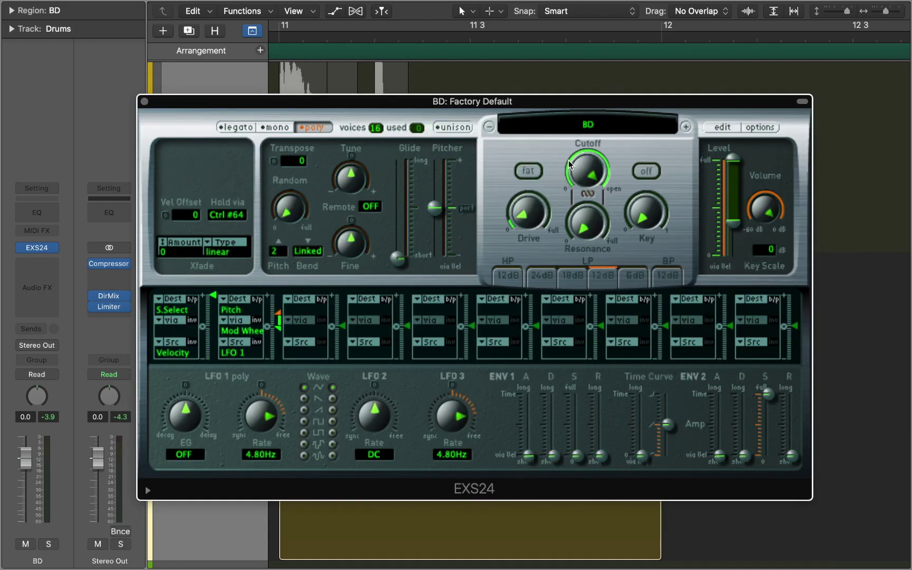